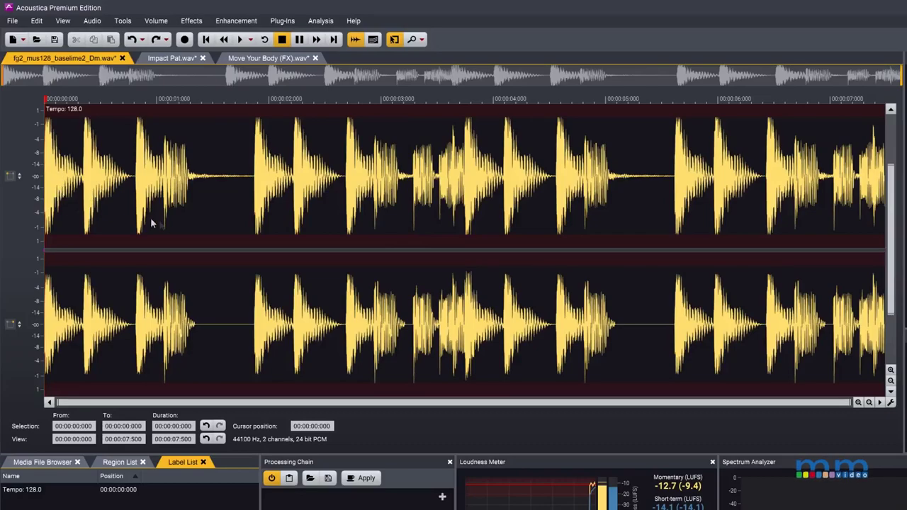
Audition the drum loop, then select its first 1.807 s on both channels.
{"action": "key", "text": "space"}
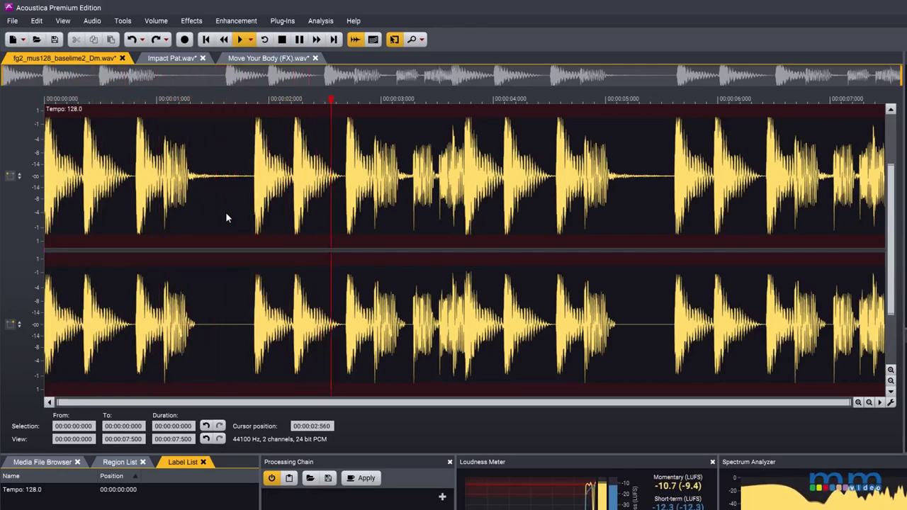
{"action": "key", "text": "space"}
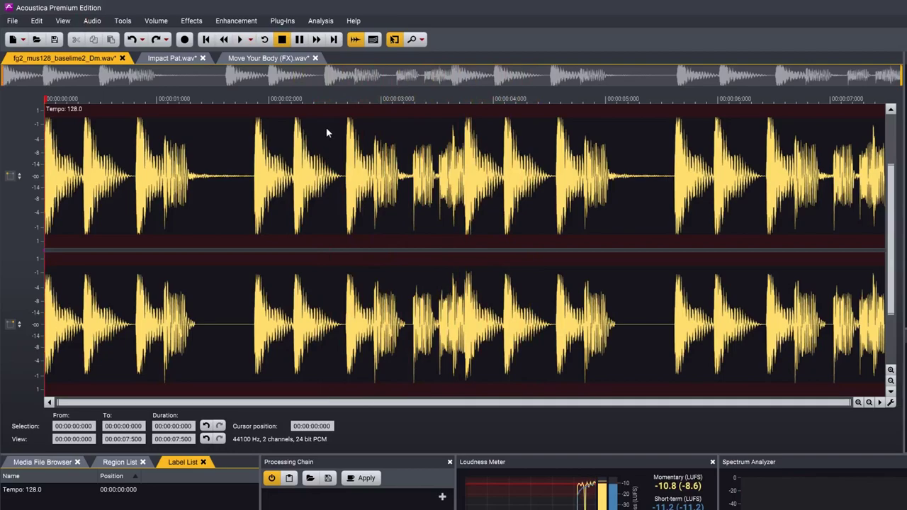
{"action": "left_click_drag", "start_coordinate": [246, 197], "coordinate": [35, 199]}
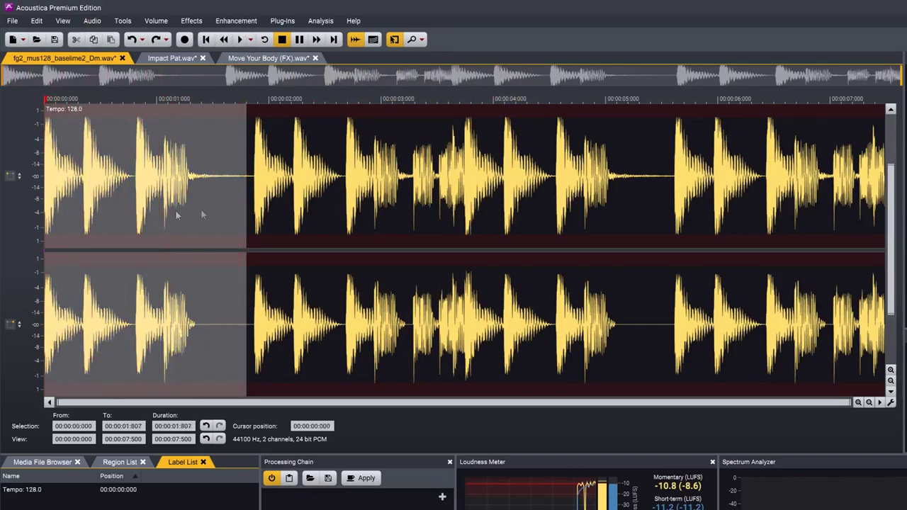
Declip the drum loop with a positive threshold near -8.6 dBFS and a negative one near -4.0 dBFS, previewing during playback.
{"action": "left_click", "coordinate": [236, 20]}
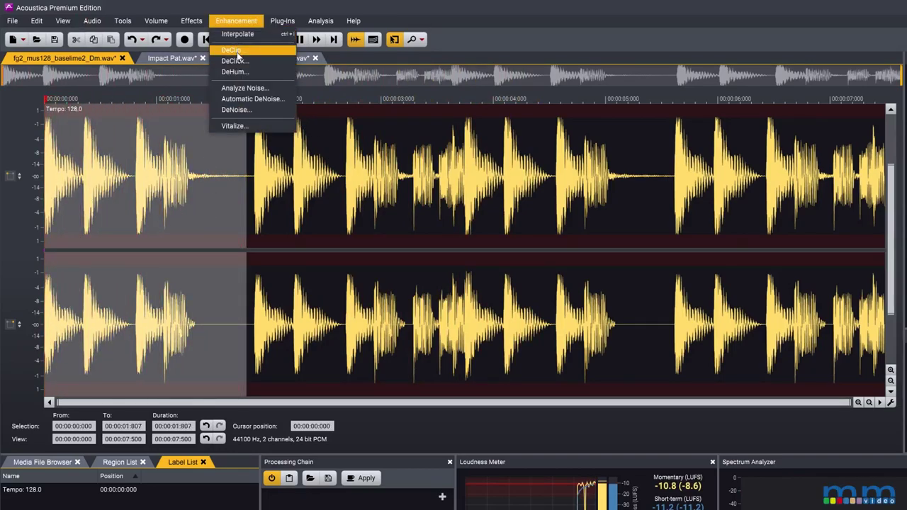
{"action": "left_click", "coordinate": [232, 50]}
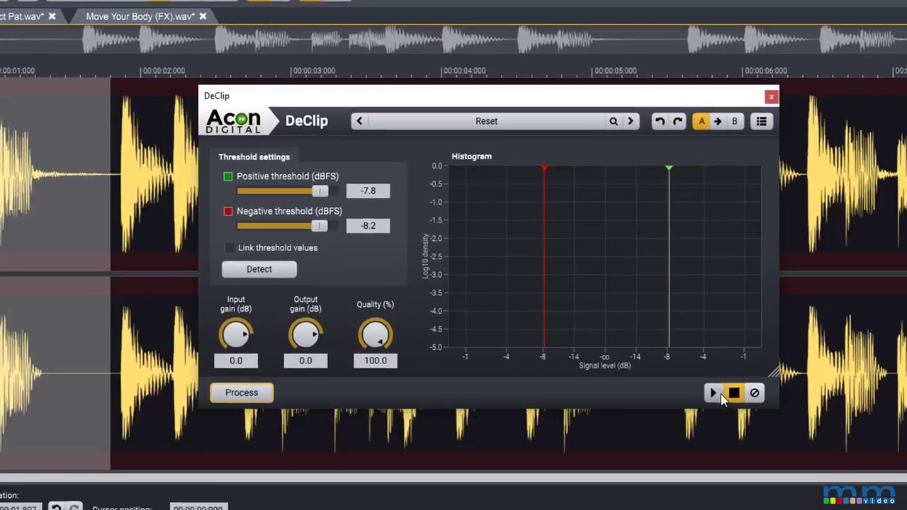
{"action": "left_click", "coordinate": [717, 393]}
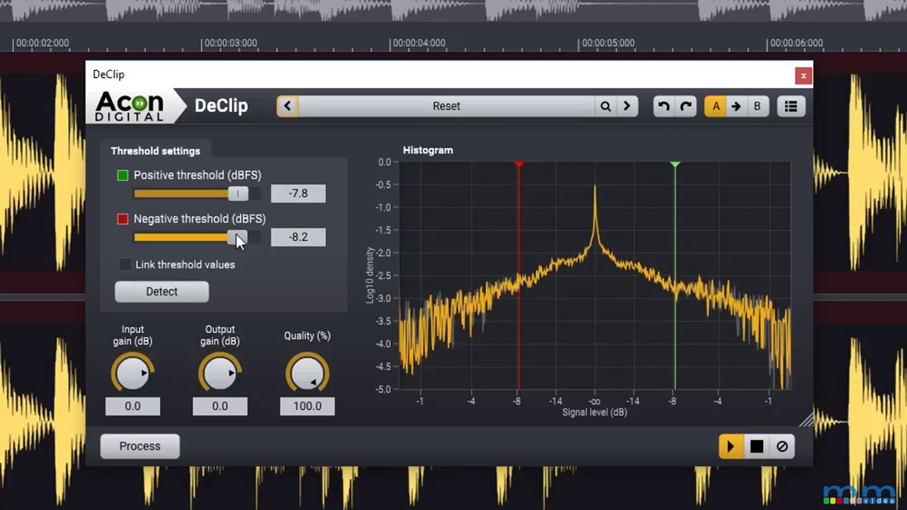
{"action": "mouse_move", "coordinate": [237, 237]}
{"action": "left_mouse_down"}
{"action": "mouse_move", "coordinate": [227, 236]}
{"action": "mouse_move", "coordinate": [249, 234]}
{"action": "left_mouse_up"}
{"action": "mouse_move", "coordinate": [239, 201]}
{"action": "left_mouse_down"}
{"action": "mouse_move", "coordinate": [154, 198]}
{"action": "mouse_move", "coordinate": [256, 202]}
{"action": "mouse_move", "coordinate": [240, 205]}
{"action": "left_mouse_up"}
{"action": "mouse_move", "coordinate": [677, 182]}
{"action": "left_mouse_down"}
{"action": "mouse_move", "coordinate": [679, 174]}
{"action": "mouse_move", "coordinate": [661, 190]}
{"action": "mouse_move", "coordinate": [675, 189]}
{"action": "left_mouse_up"}
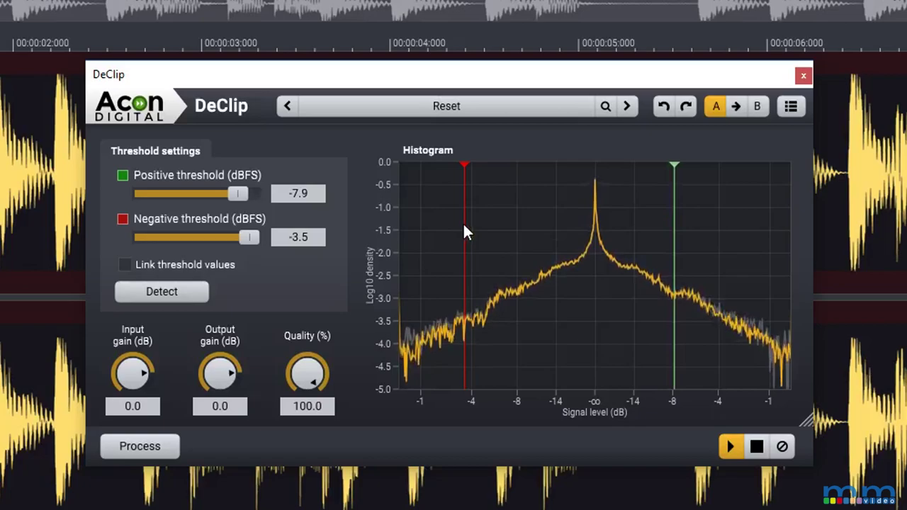
{"action": "mouse_move", "coordinate": [464, 178]}
{"action": "left_mouse_down"}
{"action": "mouse_move", "coordinate": [498, 176]}
{"action": "mouse_move", "coordinate": [474, 183]}
{"action": "left_mouse_up"}
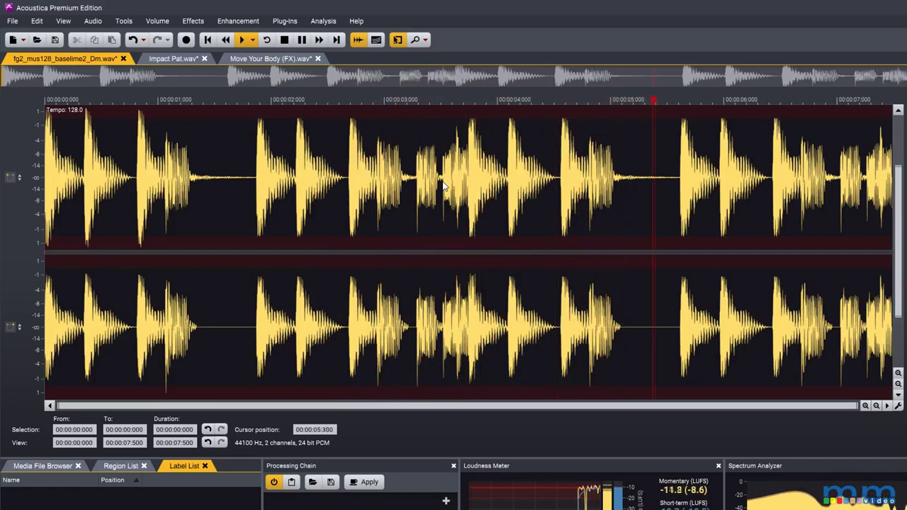
Play the declipped drum loop and stop it again.
{"action": "key", "text": "space"}
{"action": "key", "text": "space"}
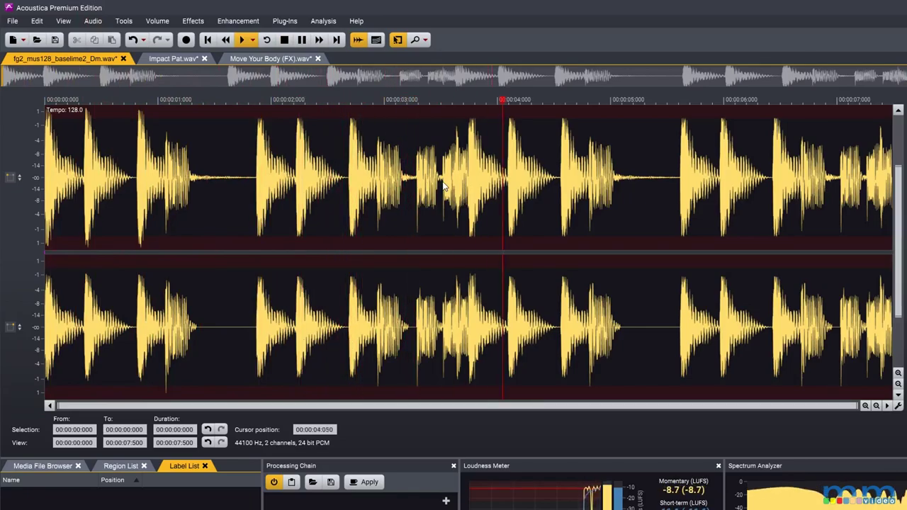
{"action": "key", "text": "space"}
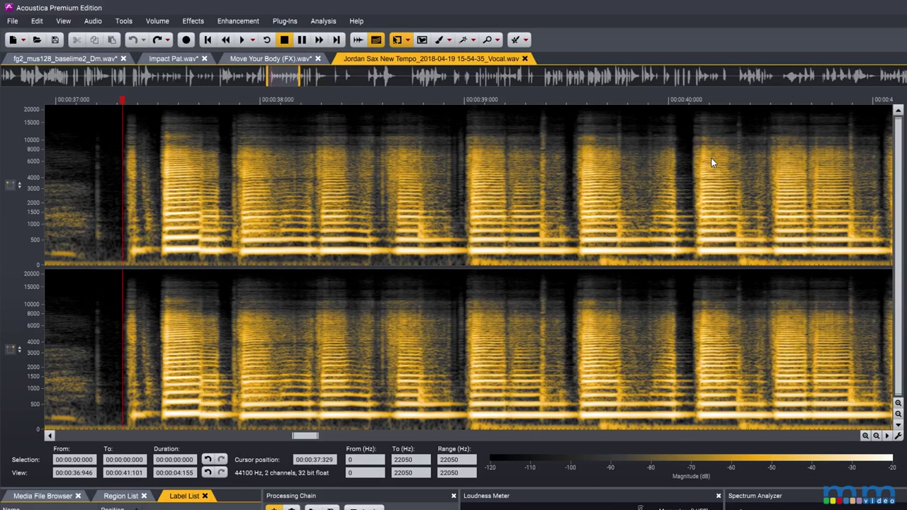
Audition the sax recording, then zoom in and select the 39.375–39.401 s key-noise slice.
{"action": "key", "text": "space"}
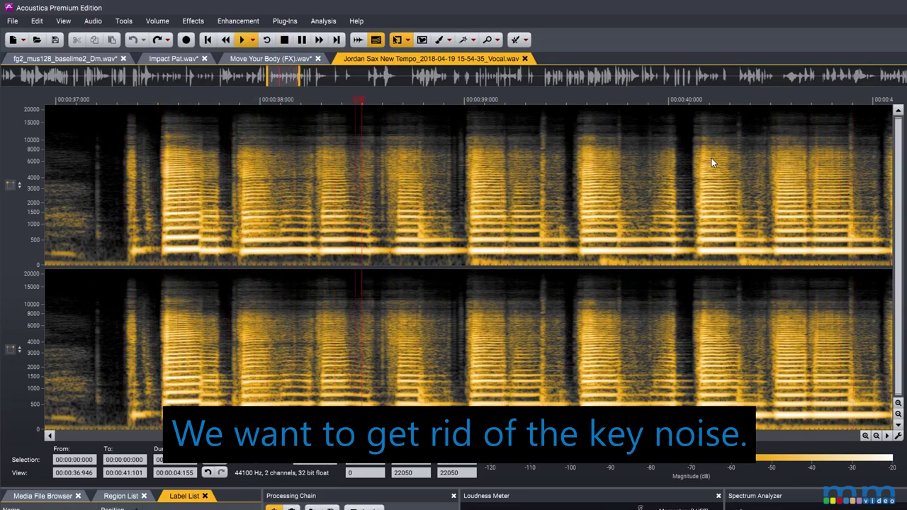
{"action": "key", "text": "space"}
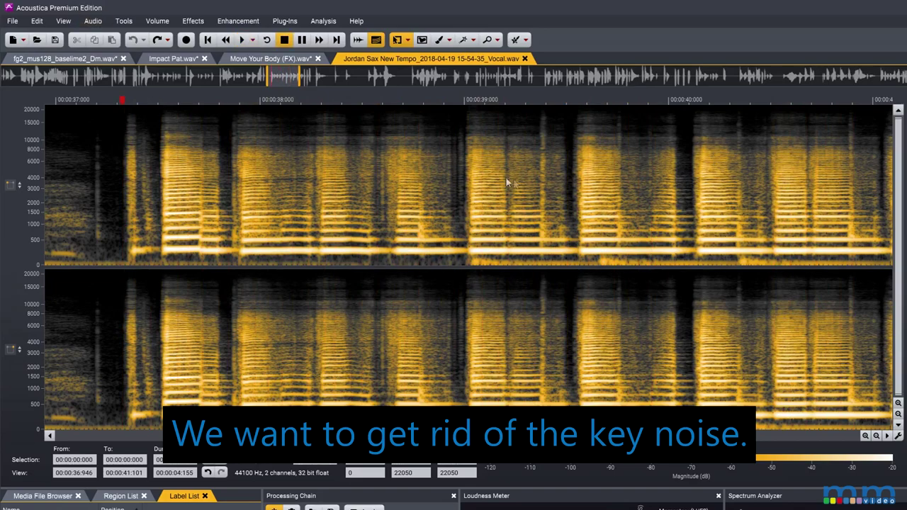
{"action": "left_click", "coordinate": [537, 122]}
{"action": "scroll", "coordinate": [525, 114], "scroll_direction": "up", "scroll_amount": 3}
{"action": "left_click_drag", "start_coordinate": [476, 134], "coordinate": [508, 170]}
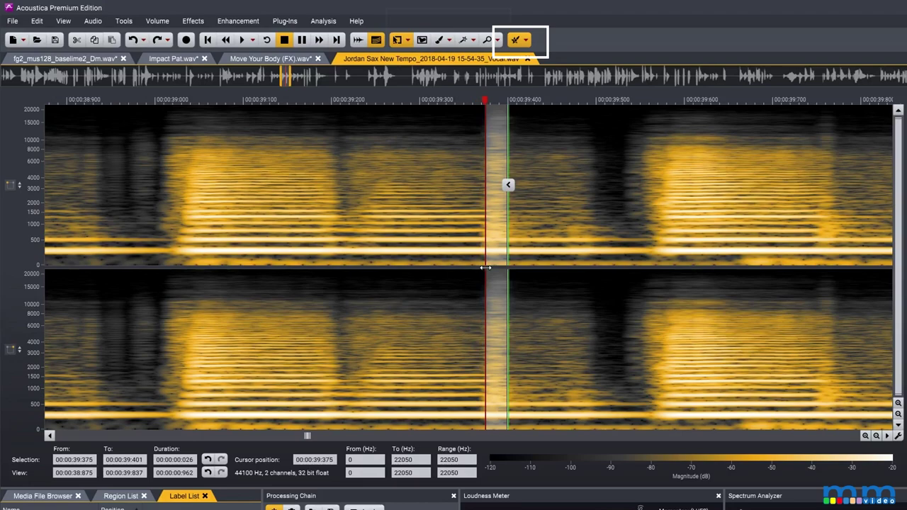
Patch the key noise near 39.4 s with earlier audio and play back the repaired passage.
{"action": "scroll", "coordinate": [486, 268], "scroll_direction": "down", "scroll_amount": 2}
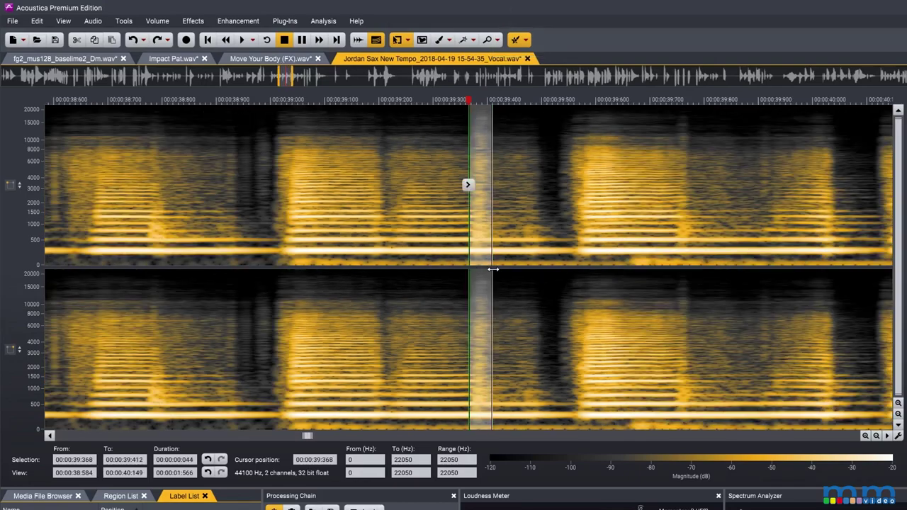
{"action": "left_click_drag", "start_coordinate": [468, 185], "coordinate": [412, 187]}
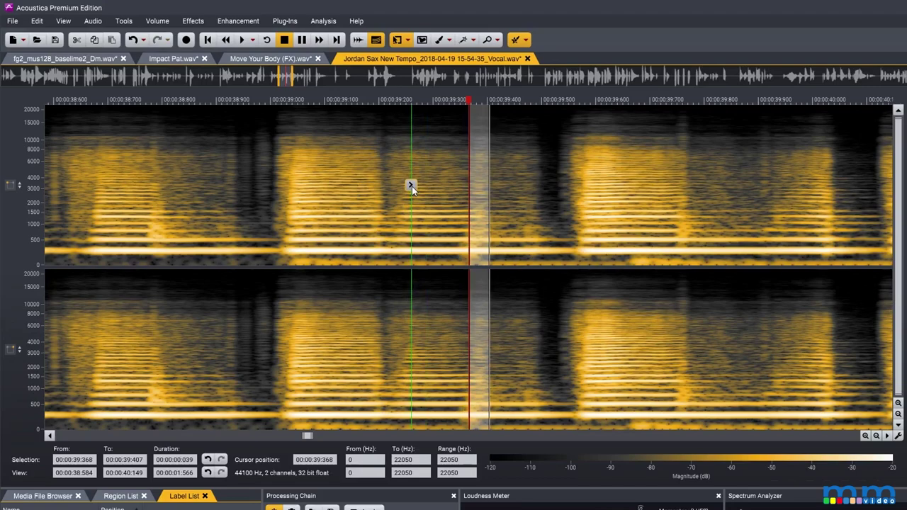
{"action": "left_click", "coordinate": [260, 269]}
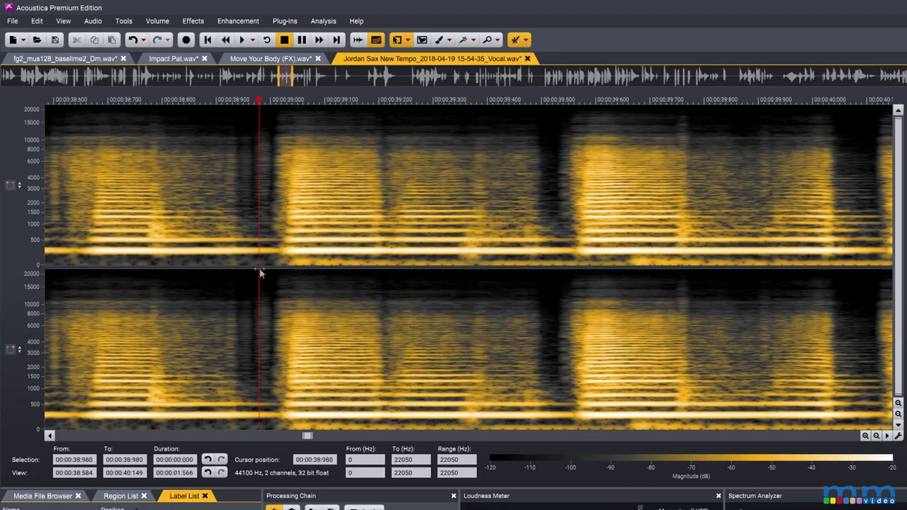
{"action": "key", "text": "space"}
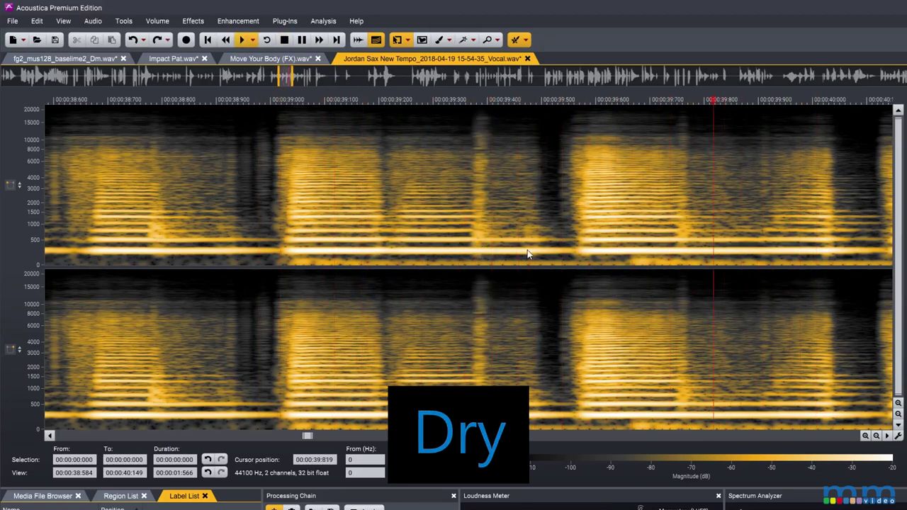
{"action": "key", "text": "space"}
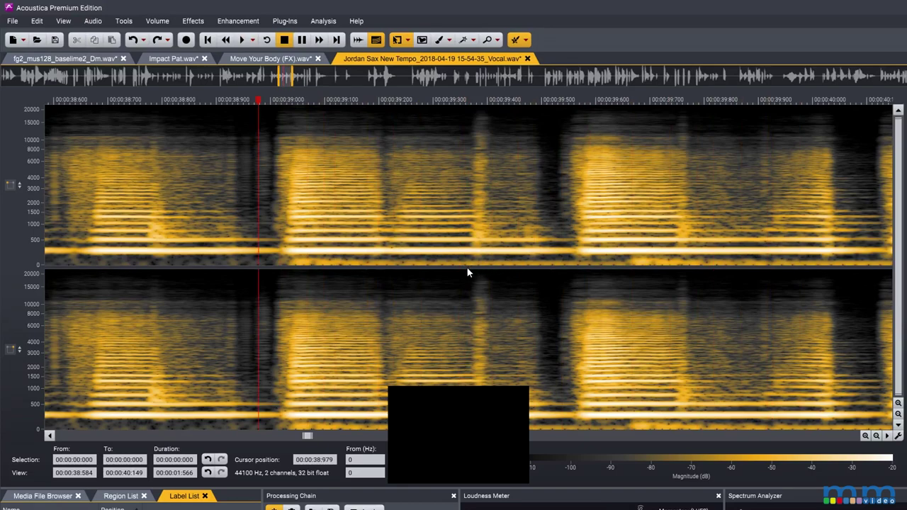
Reselect the 39.360–39.410 s slice, then play the passage from just before it.
{"action": "left_click_drag", "start_coordinate": [466, 270], "coordinate": [491, 268]}
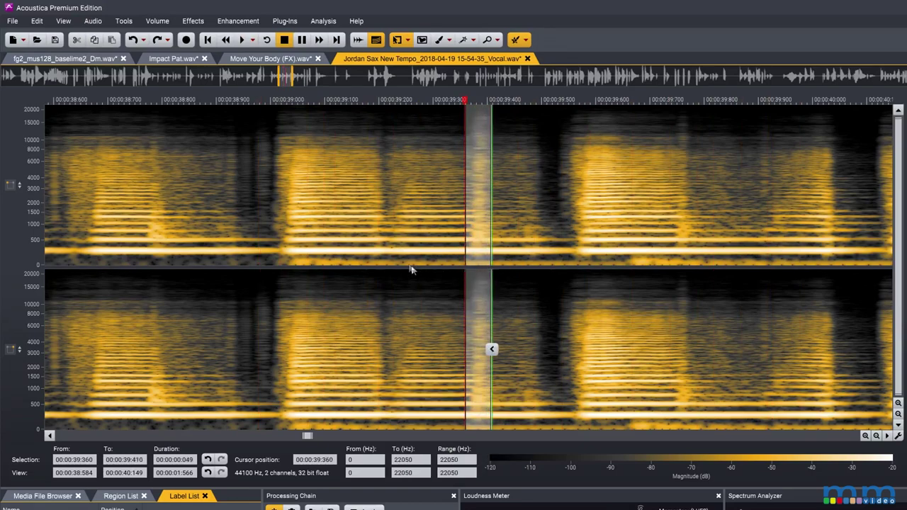
{"action": "left_click", "coordinate": [272, 266]}
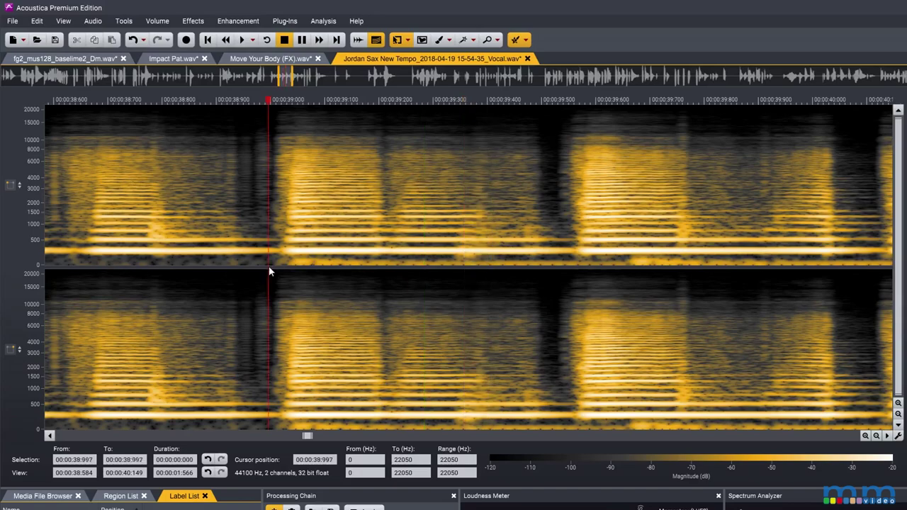
{"action": "key", "text": "space"}
{"action": "key", "text": "space"}
Scroll the spectrogram and switch to the Move Your Body (FX).wav file.
{"action": "scroll", "coordinate": [302, 244], "scroll_direction": "down", "scroll_amount": 3}
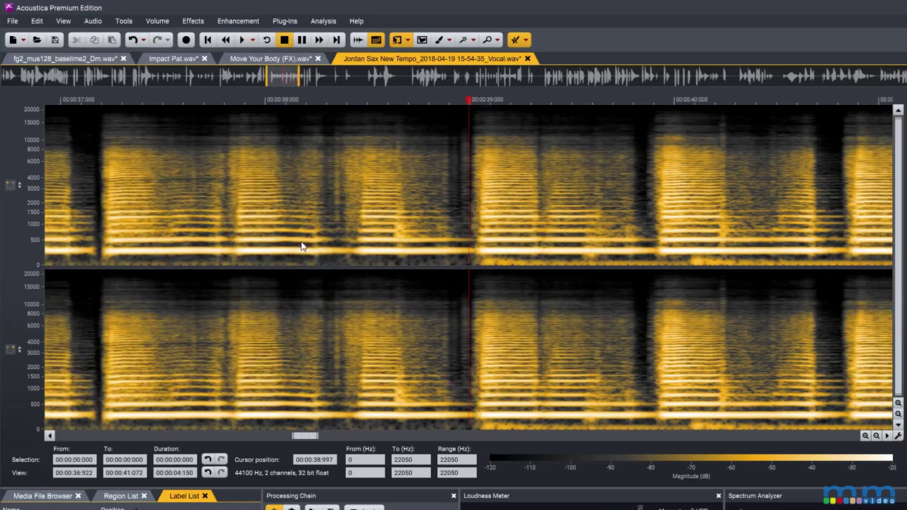
{"action": "scroll", "coordinate": [302, 246], "scroll_direction": "left", "scroll_amount": 4}
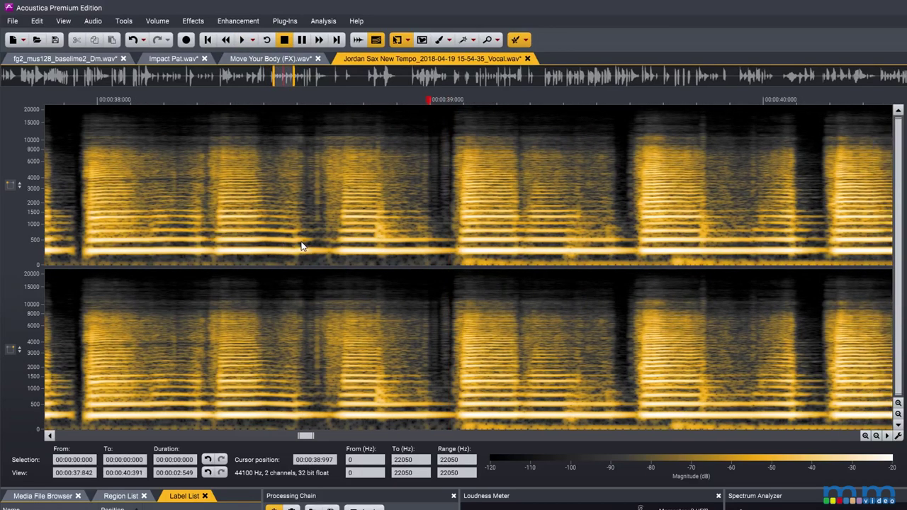
{"action": "scroll", "coordinate": [301, 246], "scroll_direction": "left", "scroll_amount": 3}
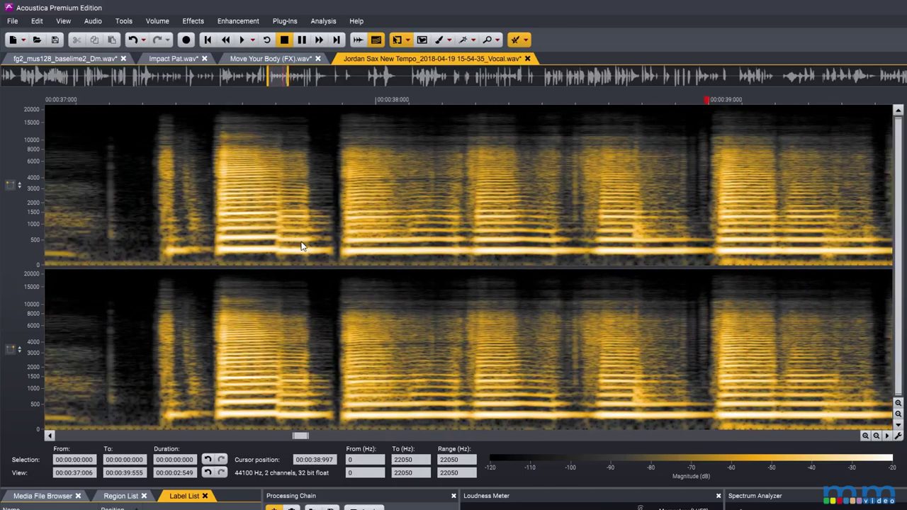
{"action": "key", "text": "ctrl+Tab"}
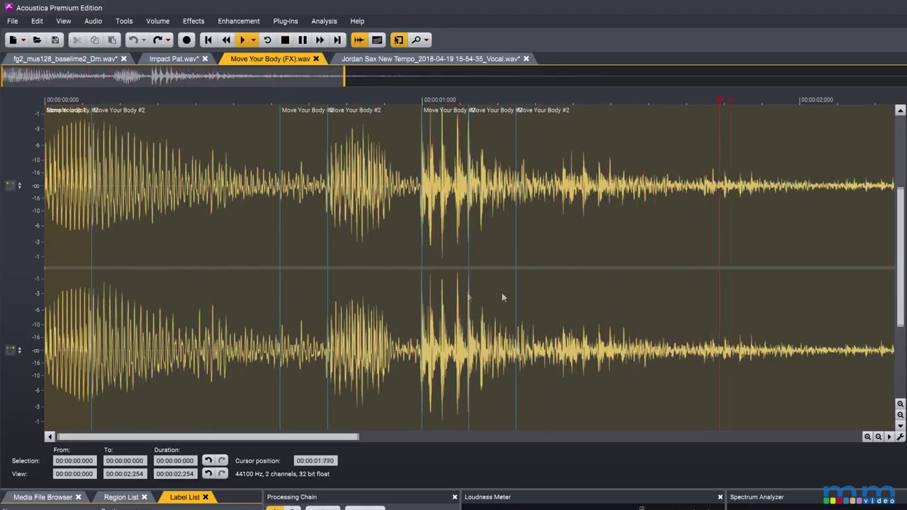
Stop playback, zoom in around 0.13 s and select 0.127–0.141 s around the click.
{"action": "key", "text": "space"}
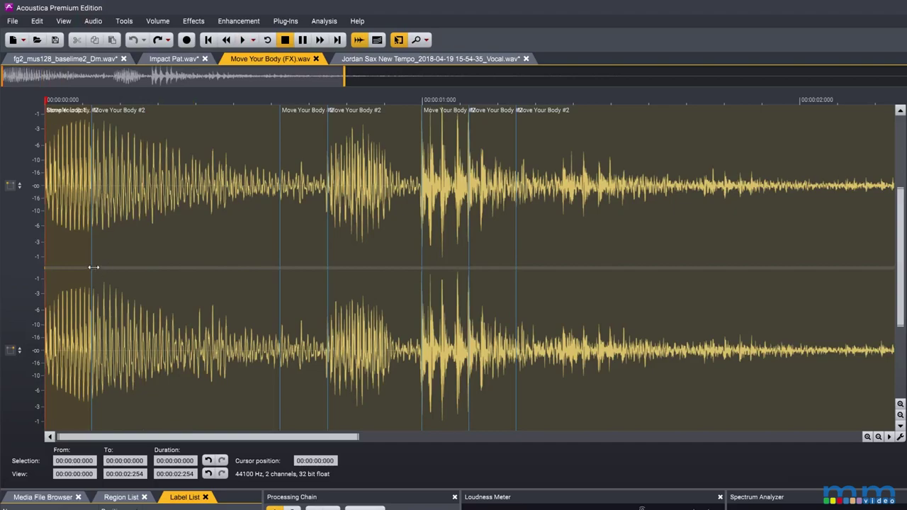
{"action": "left_click_drag", "start_coordinate": [91, 268], "coordinate": [93, 267]}
{"action": "scroll", "coordinate": [171, 249], "scroll_direction": "up", "scroll_amount": 5}
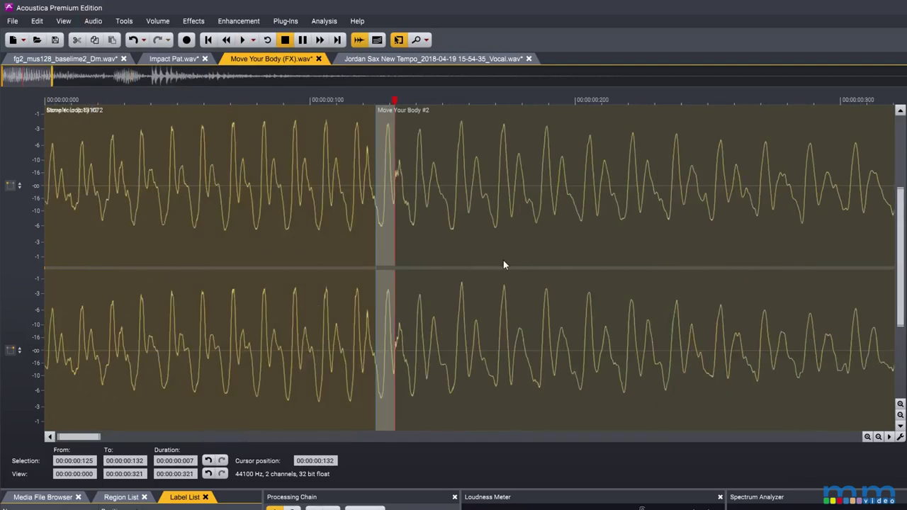
{"action": "left_click", "coordinate": [391, 271]}
{"action": "scroll", "coordinate": [551, 220], "scroll_direction": "up", "scroll_amount": 4}
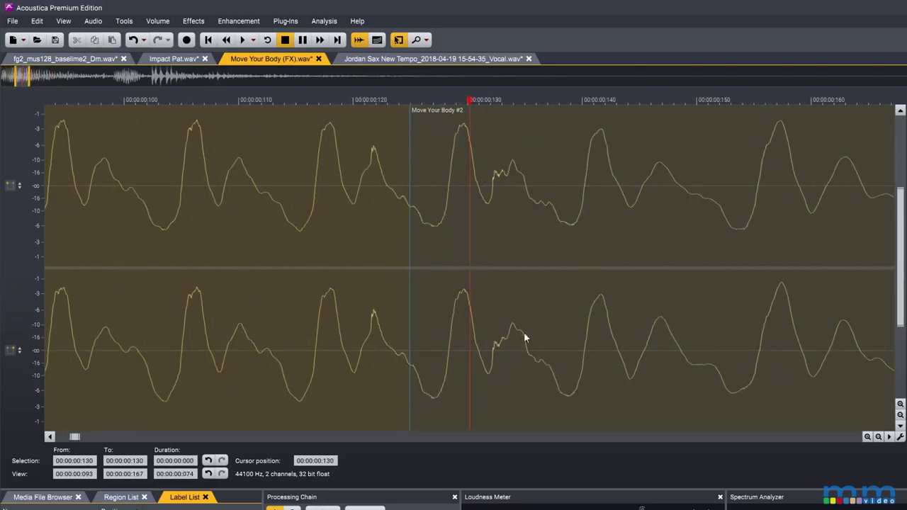
{"action": "left_click_drag", "start_coordinate": [433, 266], "coordinate": [597, 277]}
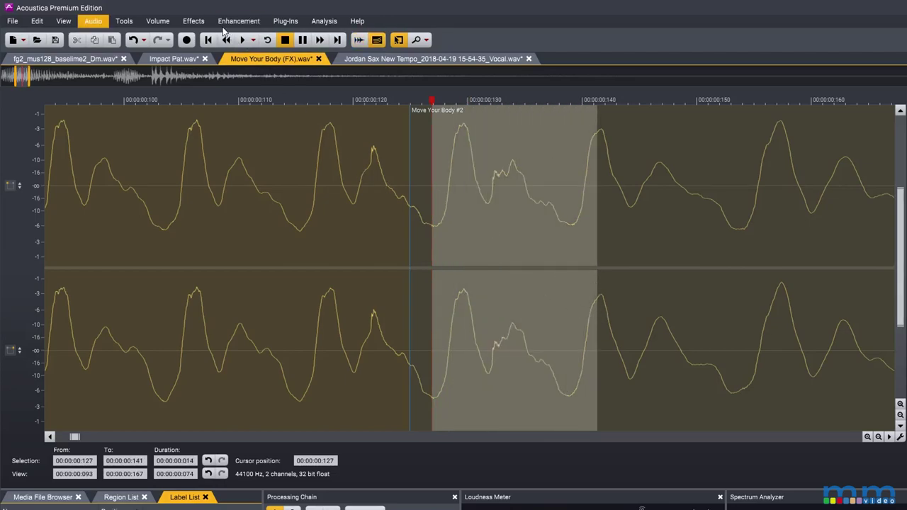
Reselect the 0.127–0.141 s click and apply Enhancement > Interpolate across it.
{"action": "left_click", "coordinate": [225, 22]}
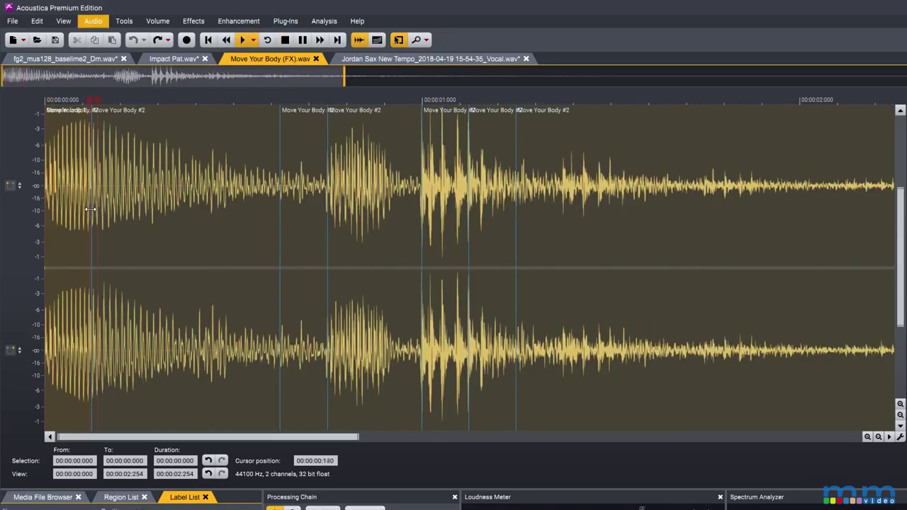
{"action": "key", "text": "space"}
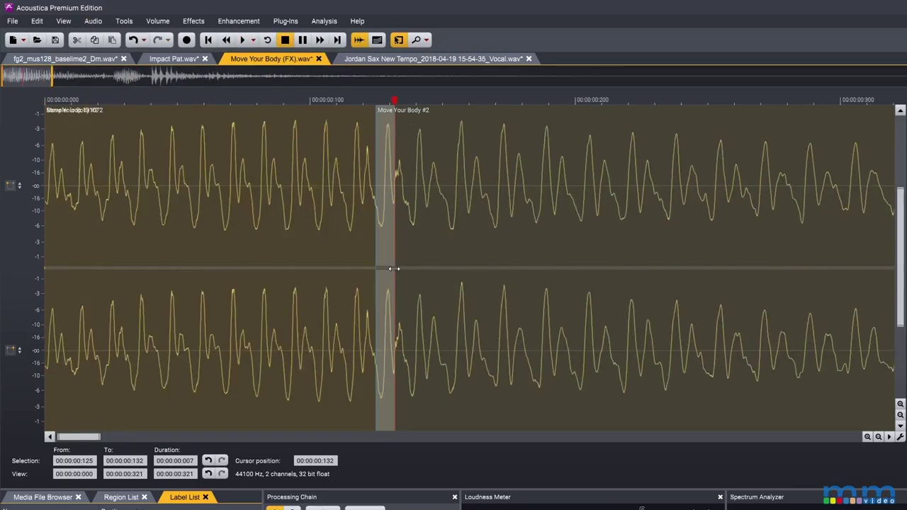
{"action": "left_click", "coordinate": [393, 268]}
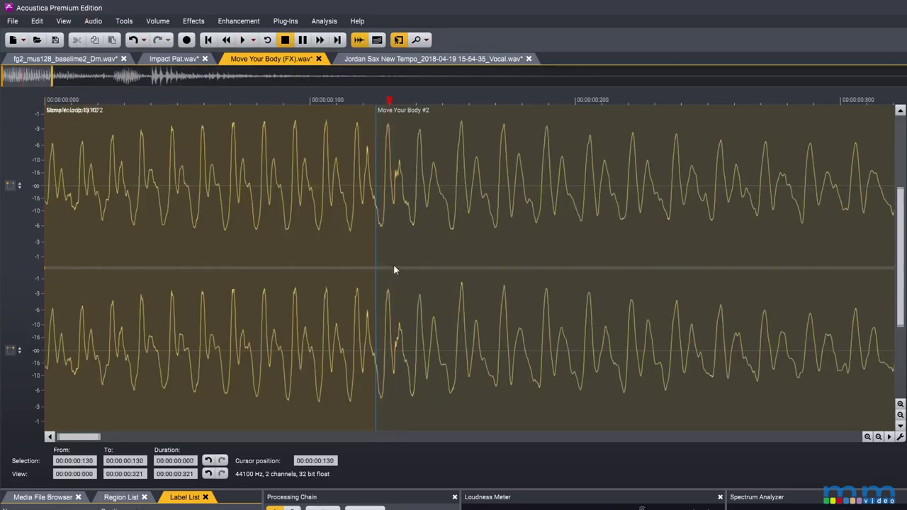
{"action": "scroll", "coordinate": [477, 373], "scroll_direction": "up", "scroll_amount": 2}
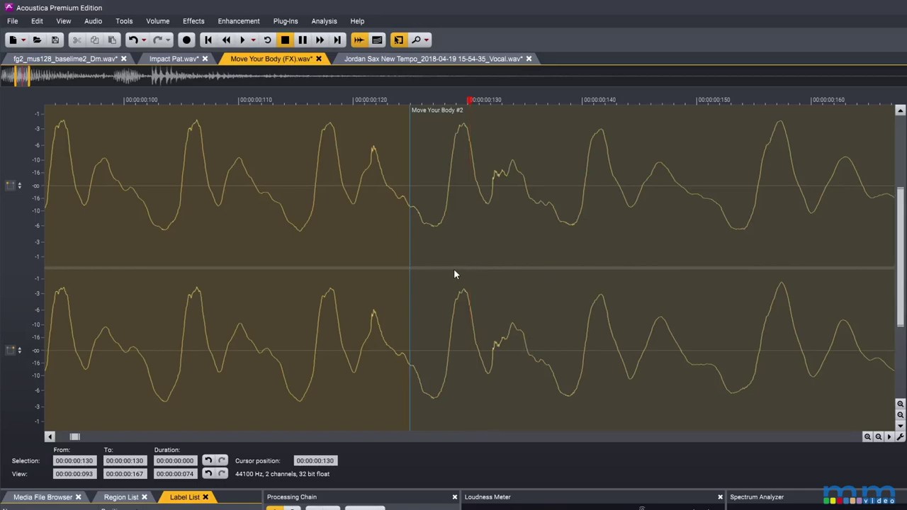
{"action": "left_click_drag", "start_coordinate": [598, 270], "coordinate": [431, 270]}
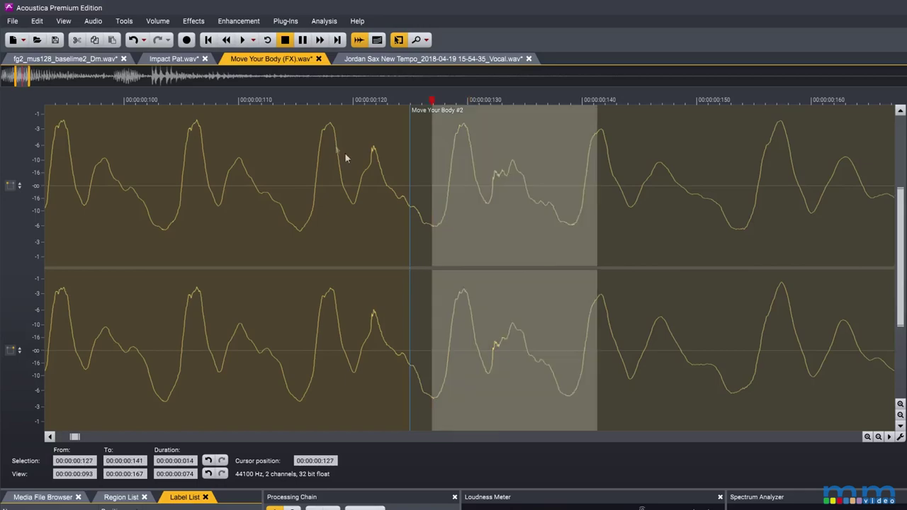
{"action": "left_click", "coordinate": [222, 24]}
{"action": "left_click", "coordinate": [244, 36]}
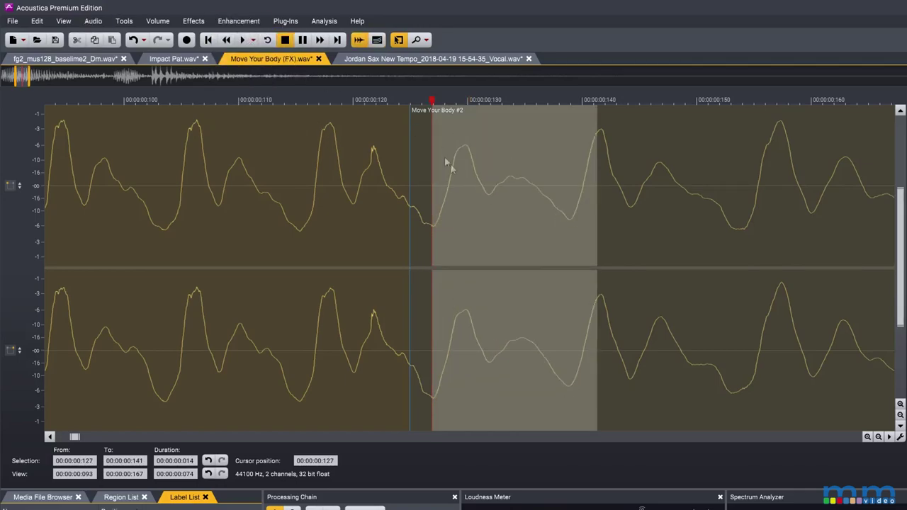
Play the repaired drum loop, then undo the interpolation and play the original to compare.
{"action": "scroll", "coordinate": [450, 223], "scroll_direction": "down", "scroll_amount": 5}
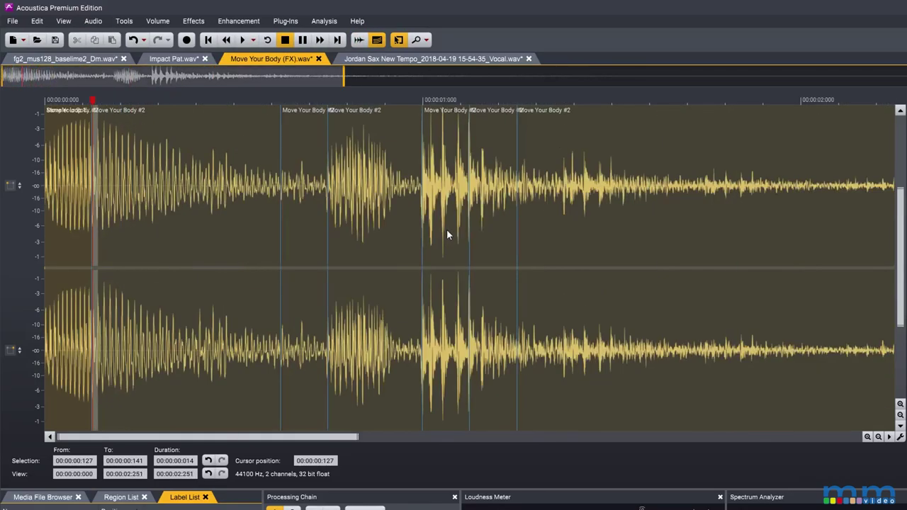
{"action": "left_click", "coordinate": [83, 275]}
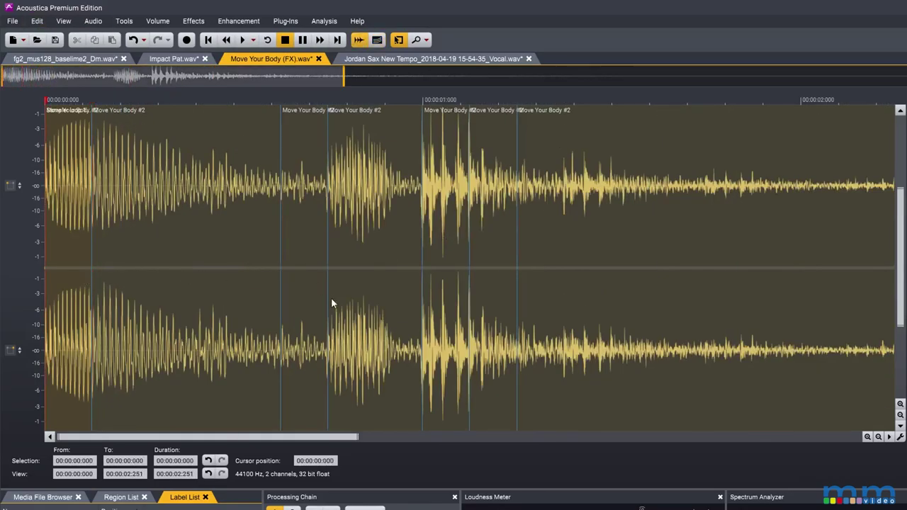
{"action": "key", "text": "space"}
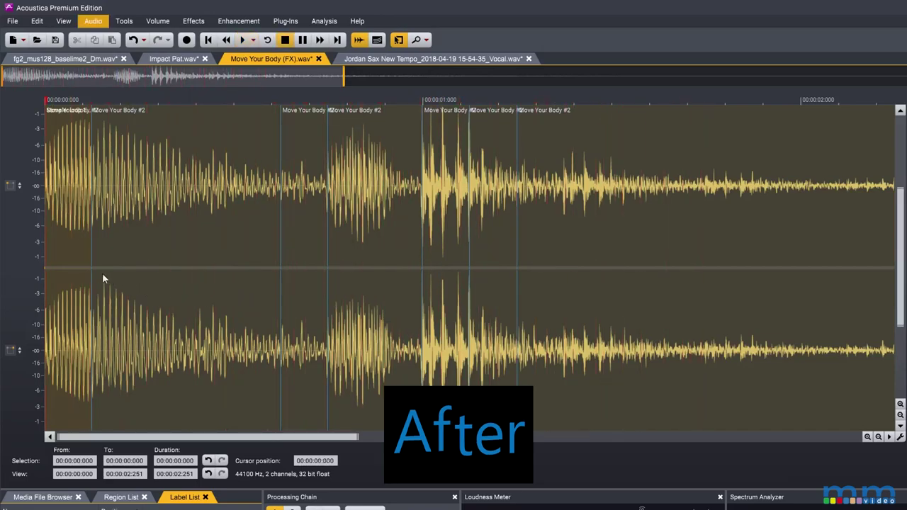
{"action": "key", "text": "ctrl+z"}
{"action": "key", "text": "space"}
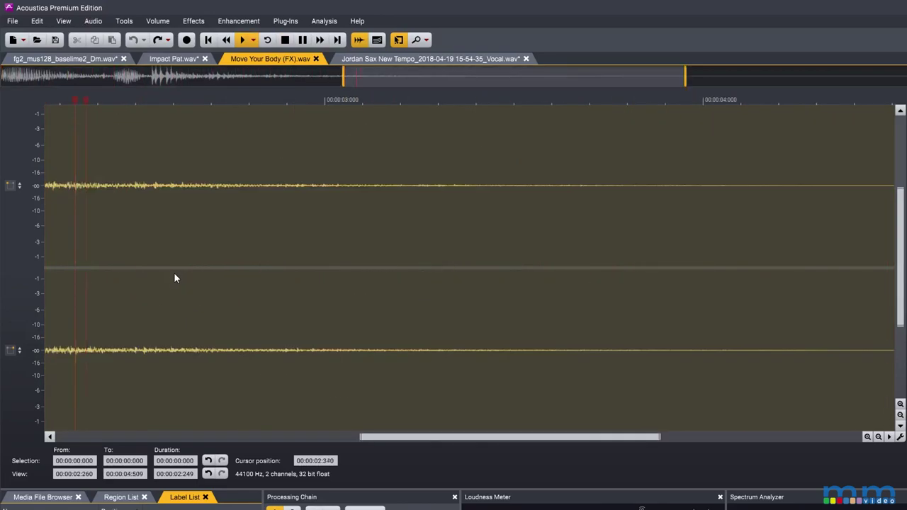
Zoom out to show the whole 6-second drum file.
{"action": "scroll", "coordinate": [174, 278], "scroll_direction": "down", "scroll_amount": 2}
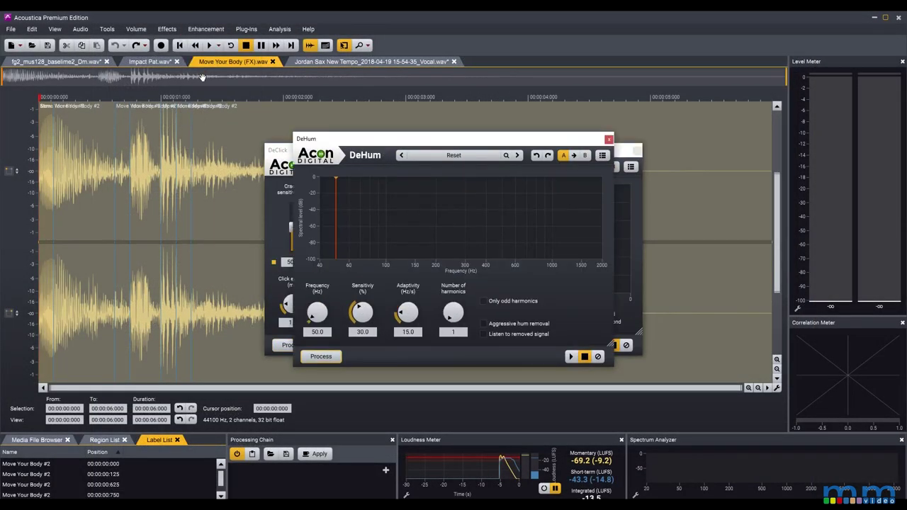
Open the Dynamics, Multiband Dynamics, Limit and one more Tools plugin window.
{"action": "left_click", "coordinate": [135, 29]}
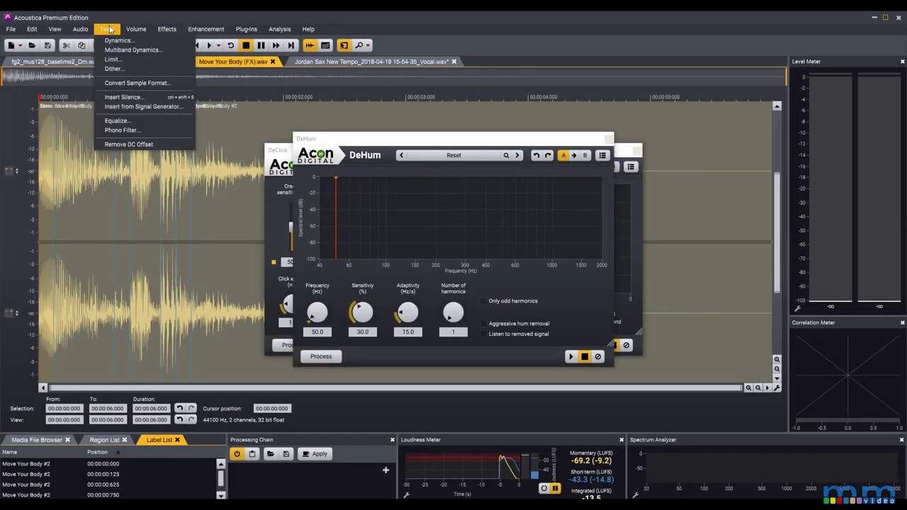
{"action": "left_click", "coordinate": [117, 40]}
{"action": "left_click", "coordinate": [106, 29]}
{"action": "left_click", "coordinate": [133, 50]}
{"action": "left_click", "coordinate": [106, 29]}
{"action": "left_click", "coordinate": [113, 59]}
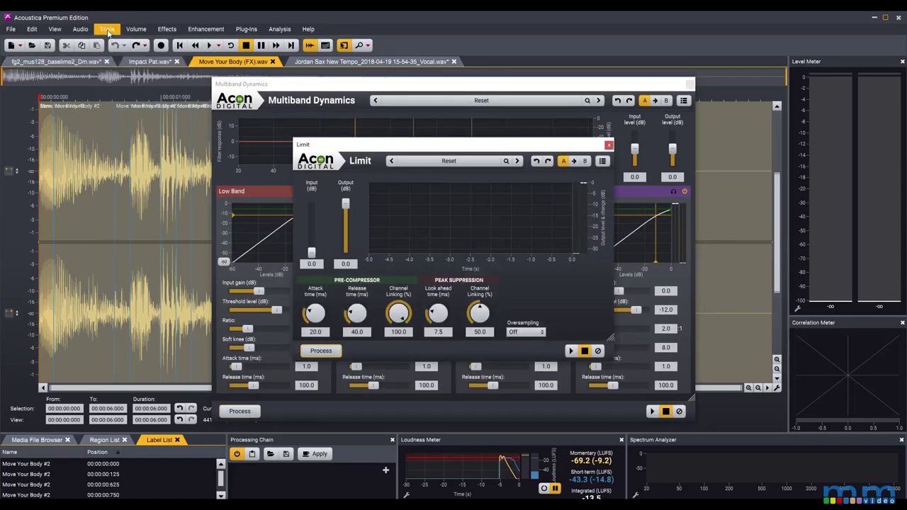
{"action": "left_click", "coordinate": [106, 29]}
{"action": "left_click", "coordinate": [121, 107]}
Open the Verberate, Convolve, Echo and Multiply effect plugin windows.
{"action": "left_click", "coordinate": [167, 29]}
{"action": "left_click", "coordinate": [172, 40]}
{"action": "left_click", "coordinate": [168, 29]}
{"action": "left_click", "coordinate": [176, 50]}
{"action": "left_click", "coordinate": [167, 29]}
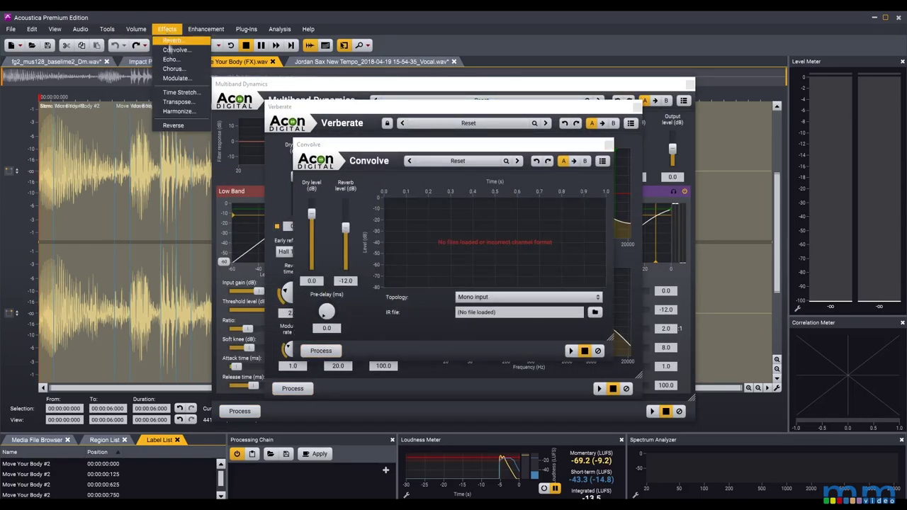
{"action": "left_click", "coordinate": [172, 58]}
{"action": "left_click", "coordinate": [167, 29]}
{"action": "left_click", "coordinate": [174, 69]}
Open the Modulate, Time Stretch, Transpose and Phono Filter plugin windows.
{"action": "left_click", "coordinate": [167, 29]}
{"action": "left_click", "coordinate": [175, 78]}
{"action": "left_click", "coordinate": [167, 29]}
{"action": "left_click", "coordinate": [181, 92]}
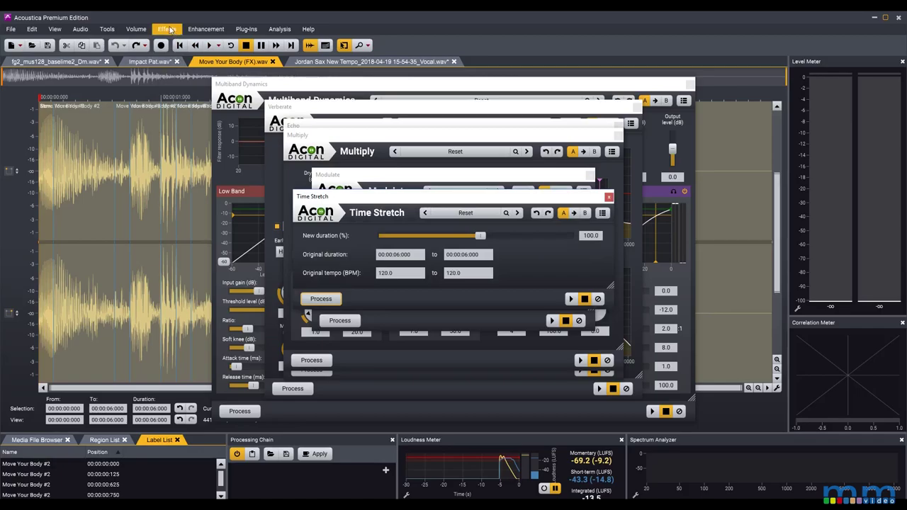
{"action": "left_click", "coordinate": [168, 29]}
{"action": "left_click", "coordinate": [177, 102]}
{"action": "left_click", "coordinate": [167, 29]}
{"action": "left_click", "coordinate": [177, 126]}
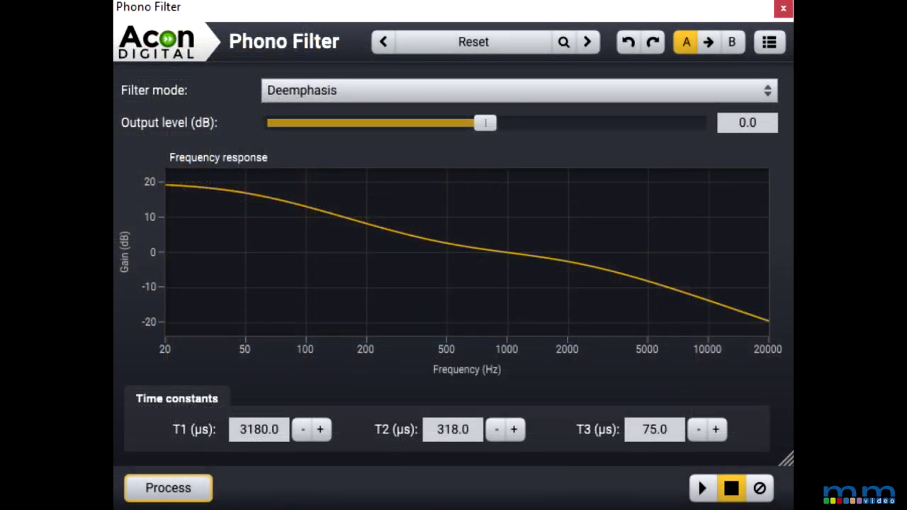